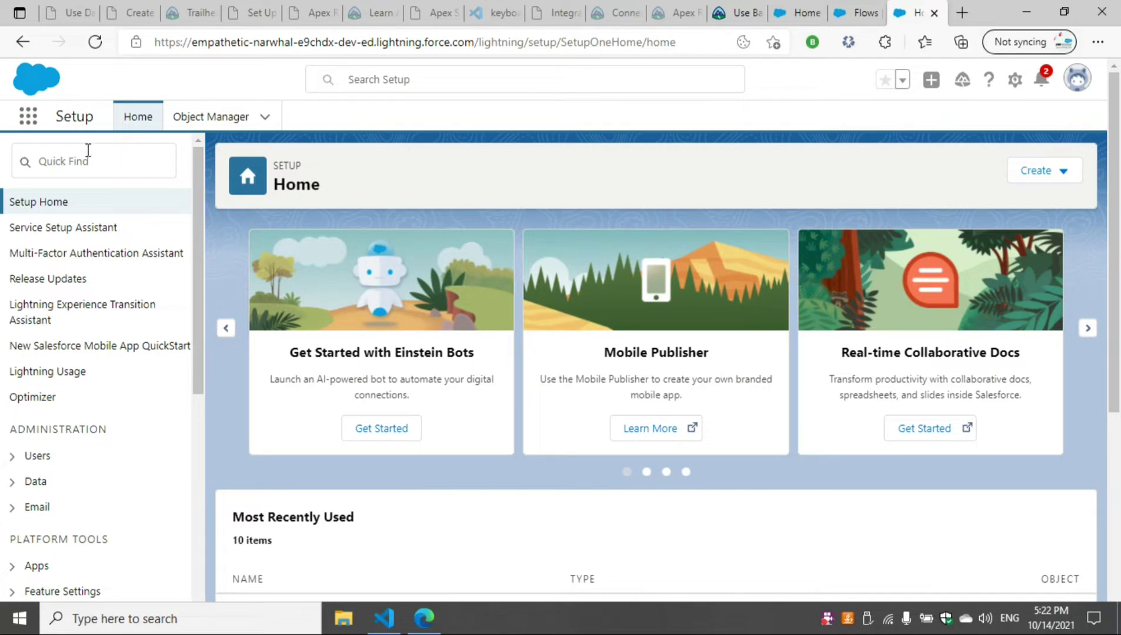
# Step: Search Setup Quick Find for 'flows' to reveal Flows under Process Automation
pyautogui.click(84, 163)
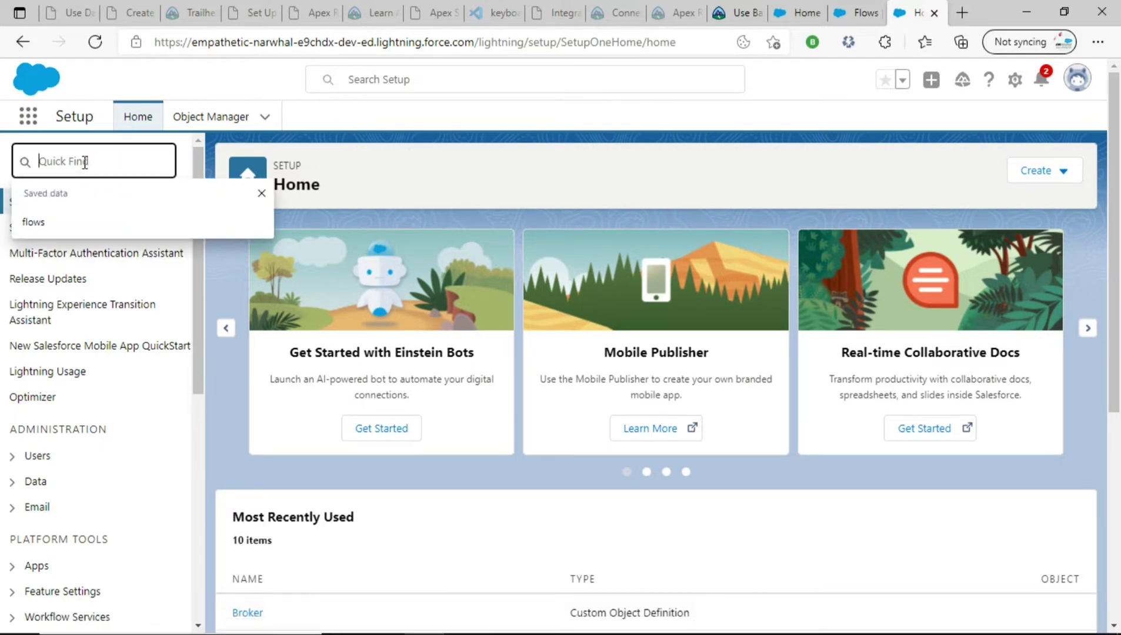
pyautogui.click(33, 226)
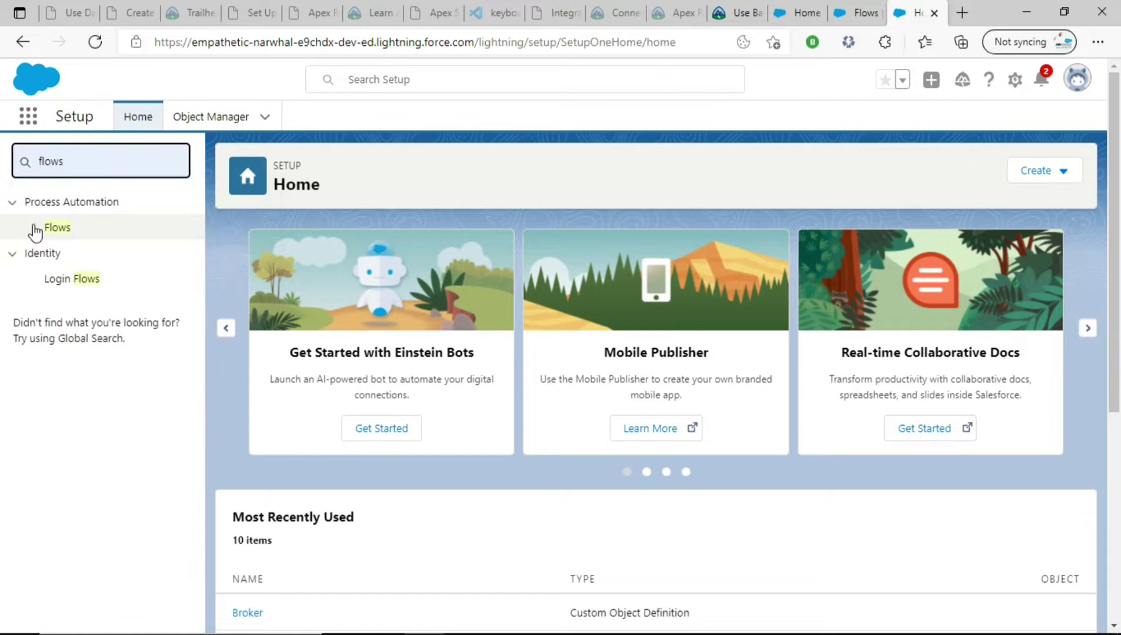
# Step: From the Flows page, create a new Record-Triggered Flow and continue to its start setup
pyautogui.click(58, 232)
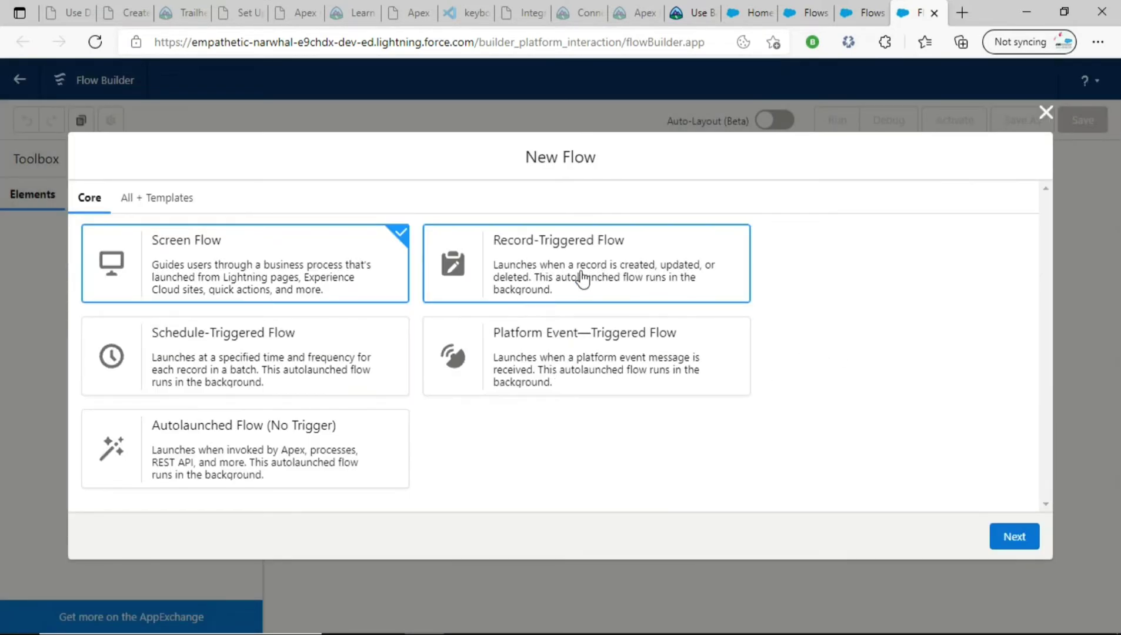
pyautogui.click(580, 275)
pyautogui.click(1014, 539)
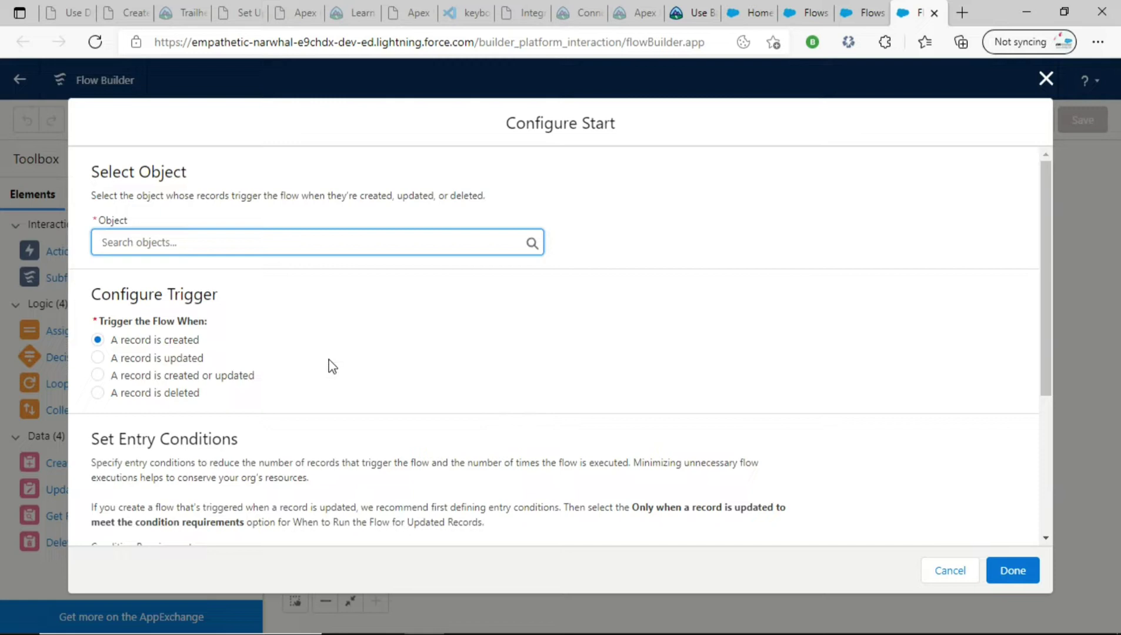
# Step: Trigger the flow on Lead record creation, optimized for Actions and Related Records
pyautogui.click(219, 244)
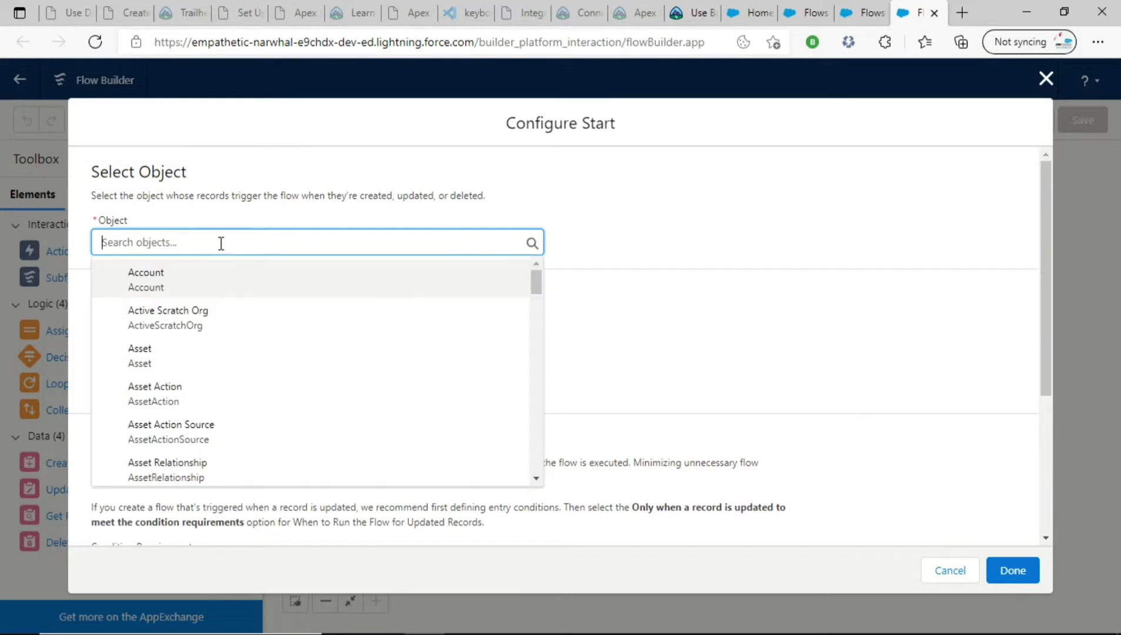
pyautogui.write('lead')
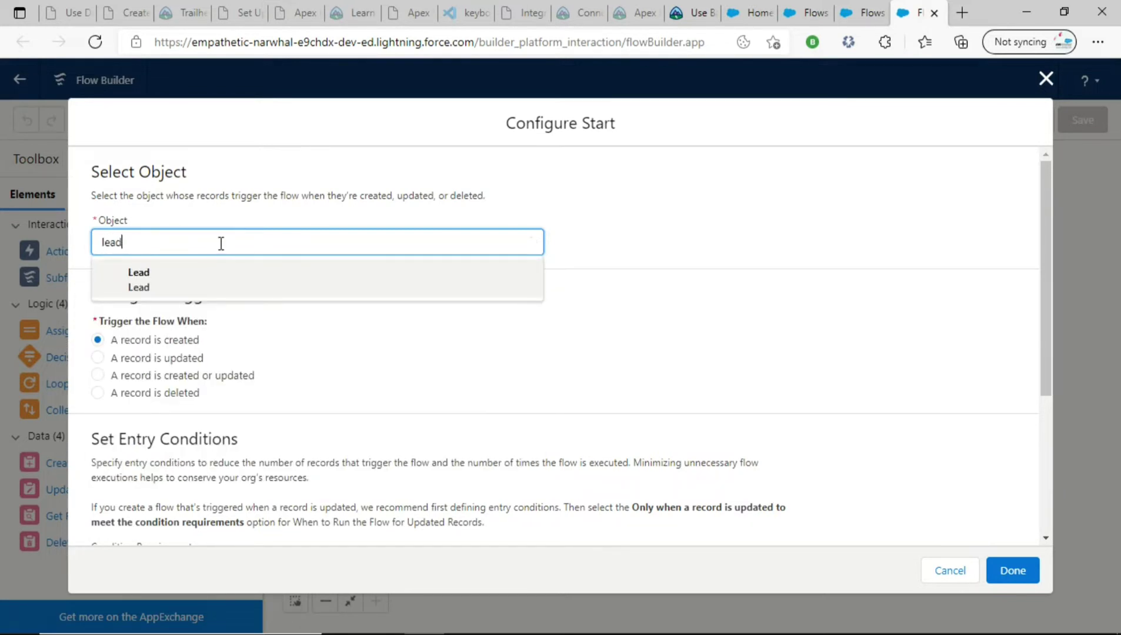
pyautogui.click(150, 278)
pyautogui.scroll(-3, 154, 281)
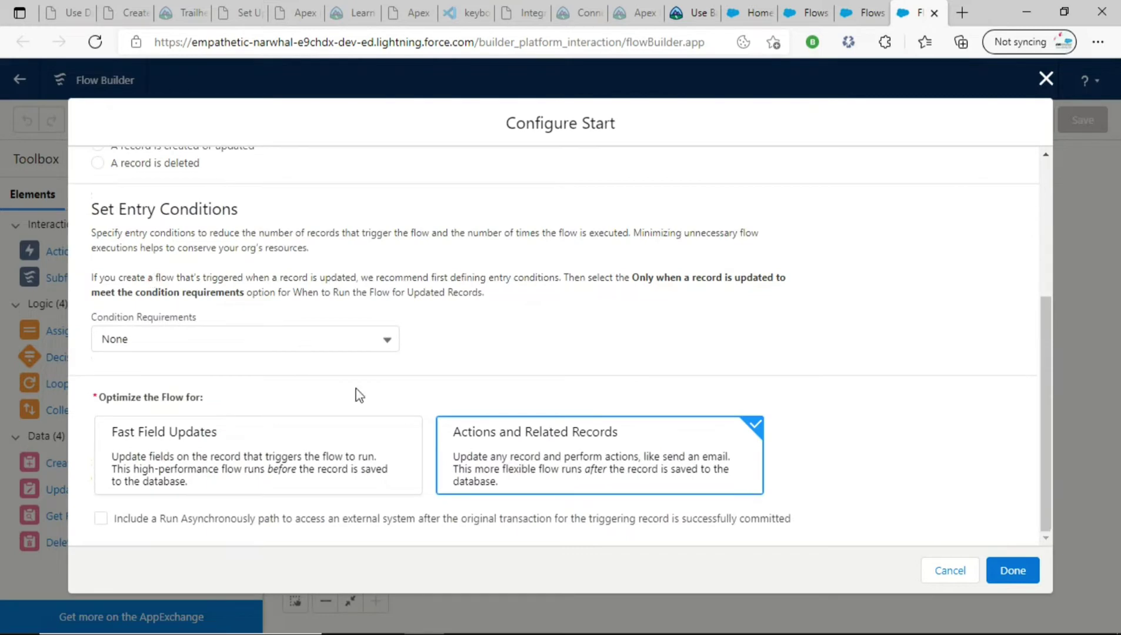
pyautogui.click(1014, 571)
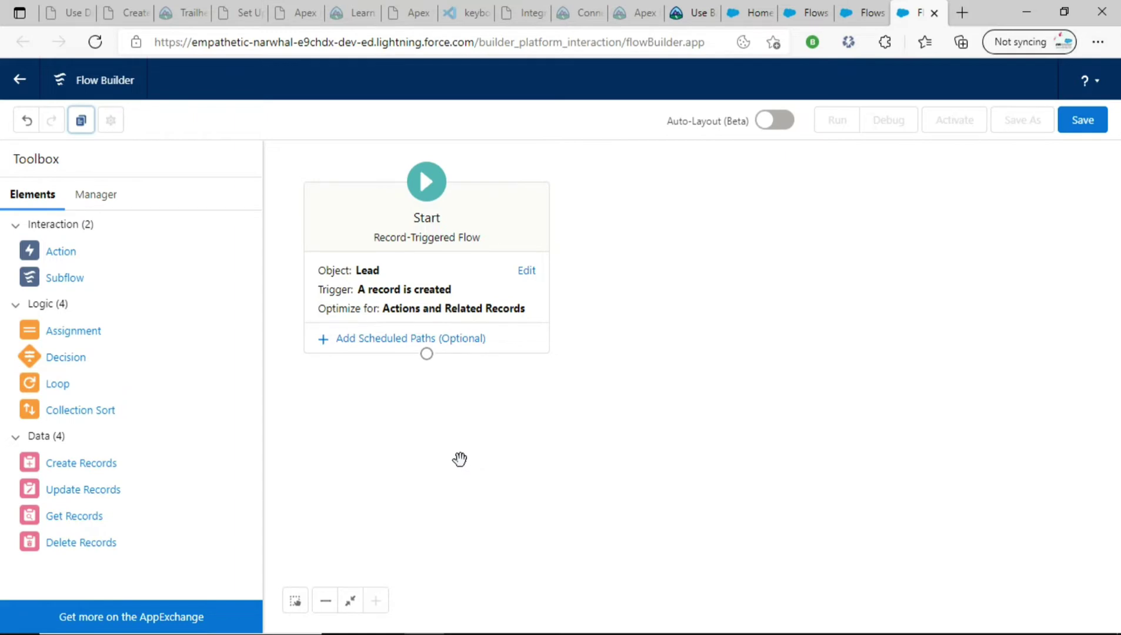
# Step: In the Manager tab, create a new resource with Resource Type Formula
pyautogui.click(98, 196)
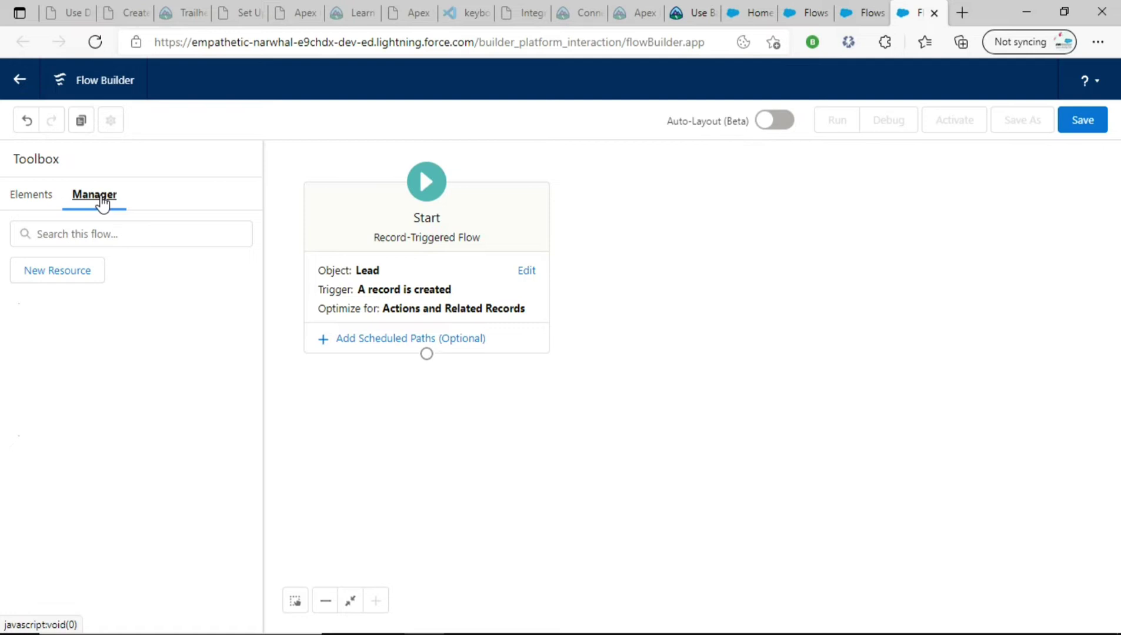
pyautogui.click(62, 273)
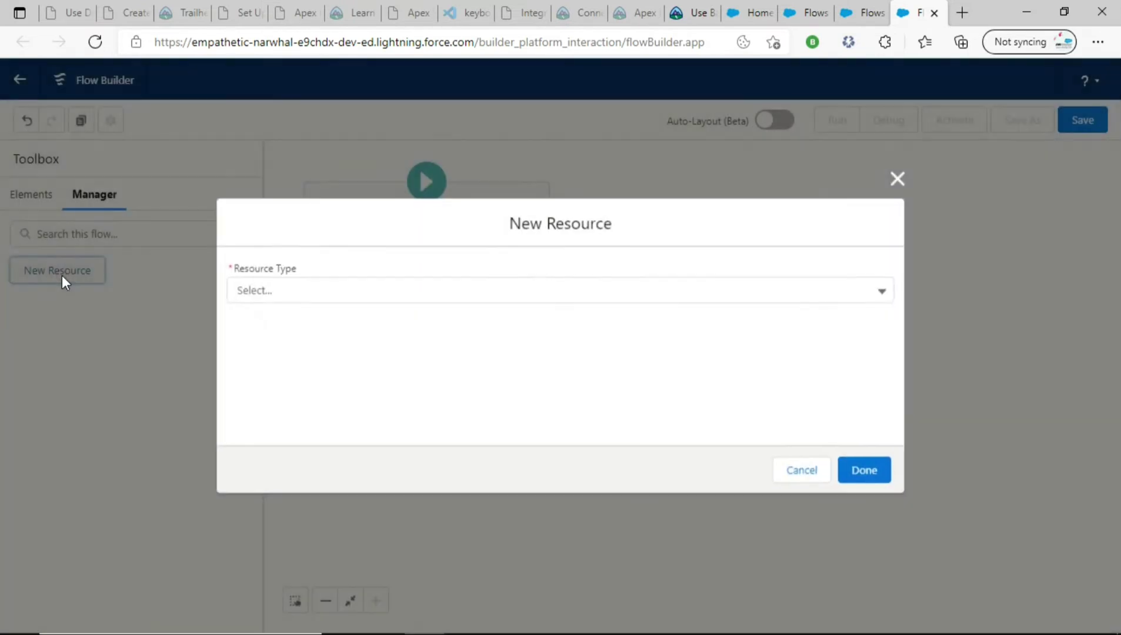
pyautogui.click(365, 294)
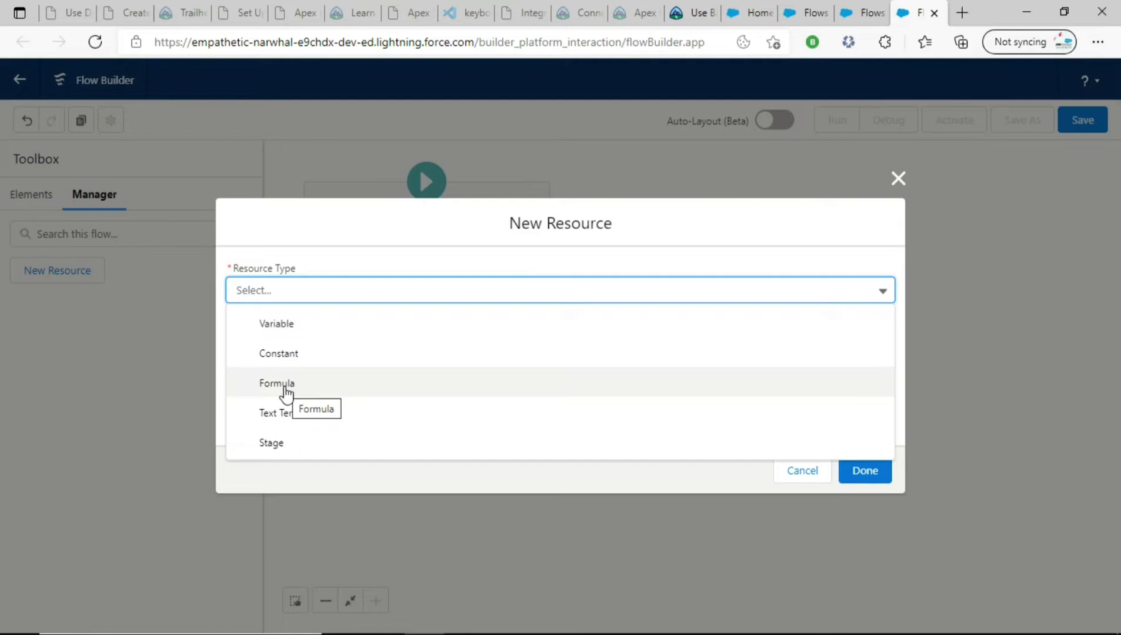
pyautogui.click(279, 385)
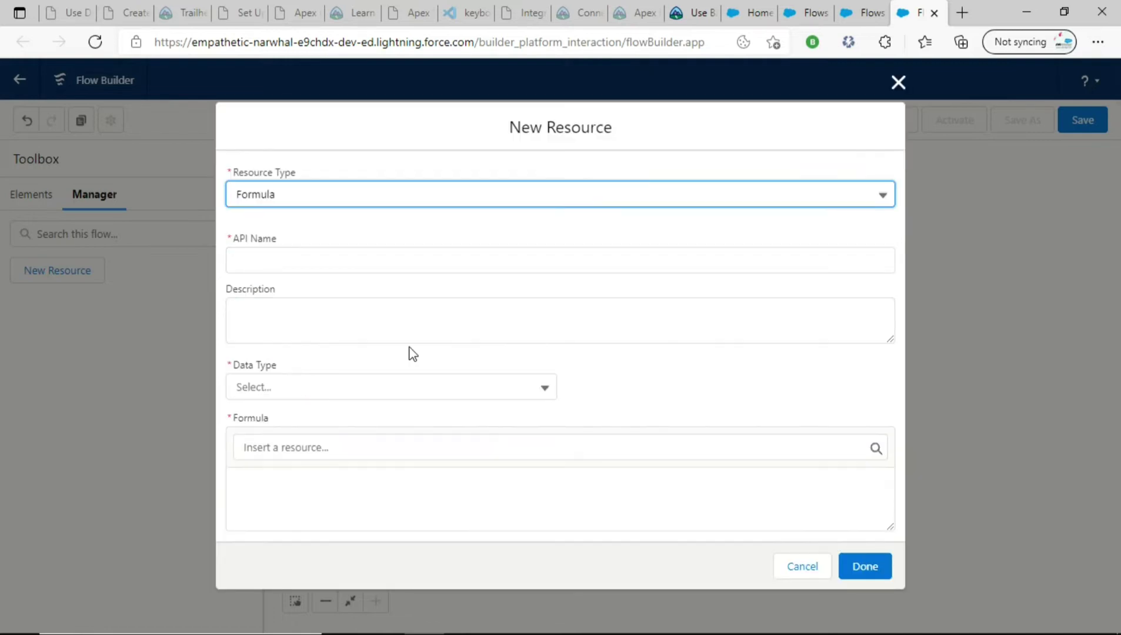
# Step: Define the formula as API name CutOffDate, data type Date, expression Now() - 1
pyautogui.click(351, 263)
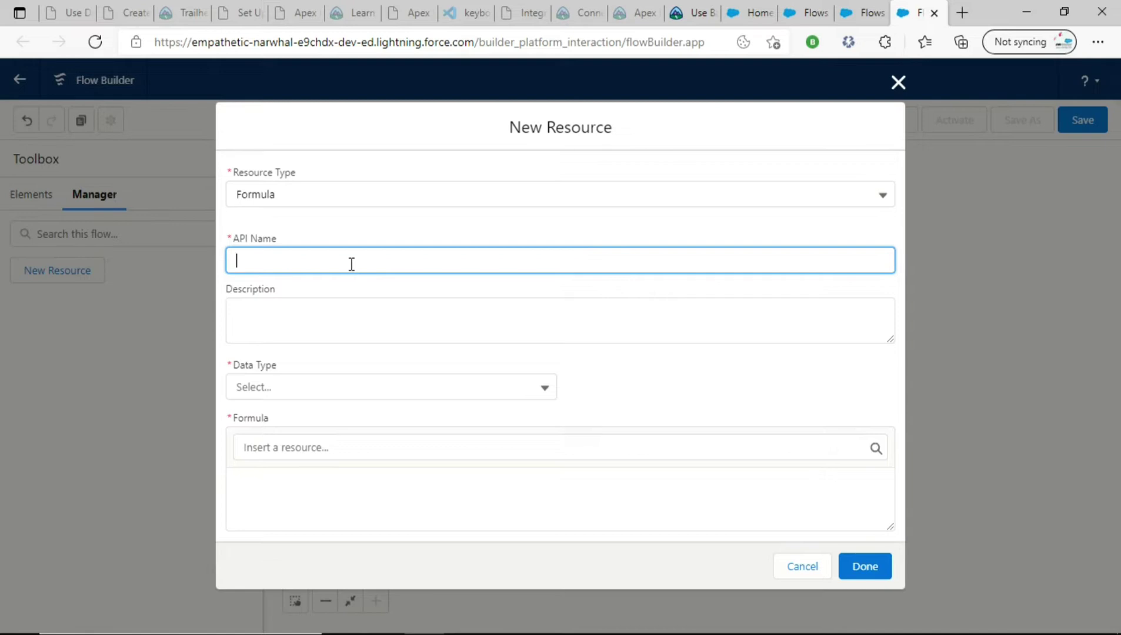
pyautogui.write('Cut')
pyautogui.write('Off')
pyautogui.write('DAte')
pyautogui.press('BackSpace')
pyautogui.press('BackSpace')
pyautogui.press('BackSpace')
pyautogui.write('ate')
pyautogui.doubleClick(351, 264)
pyautogui.click(299, 390)
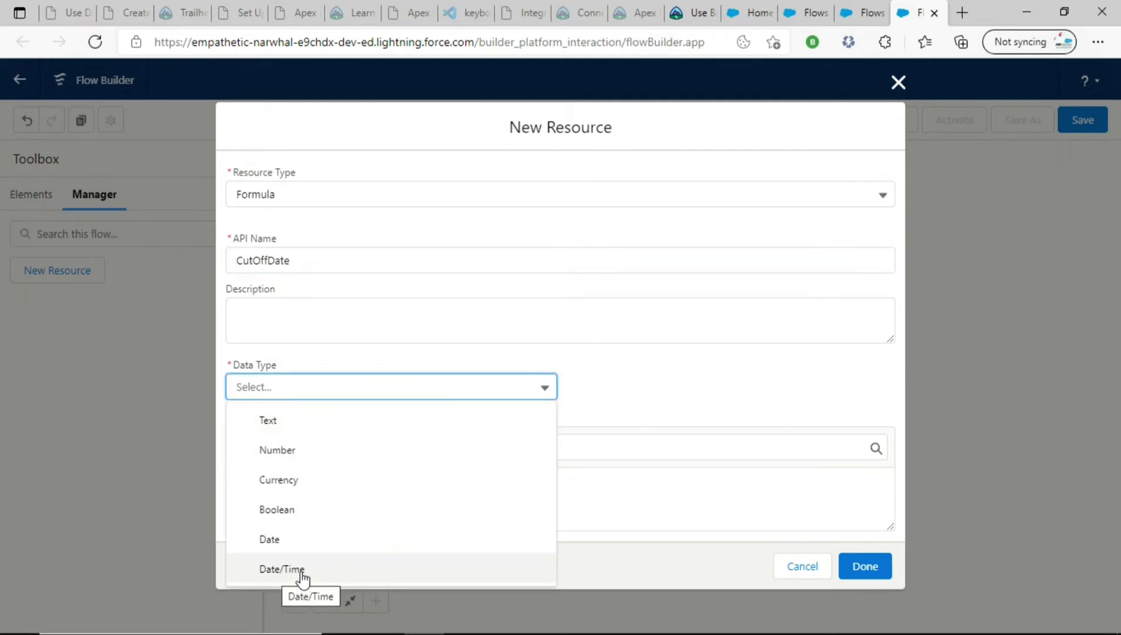
pyautogui.click(279, 540)
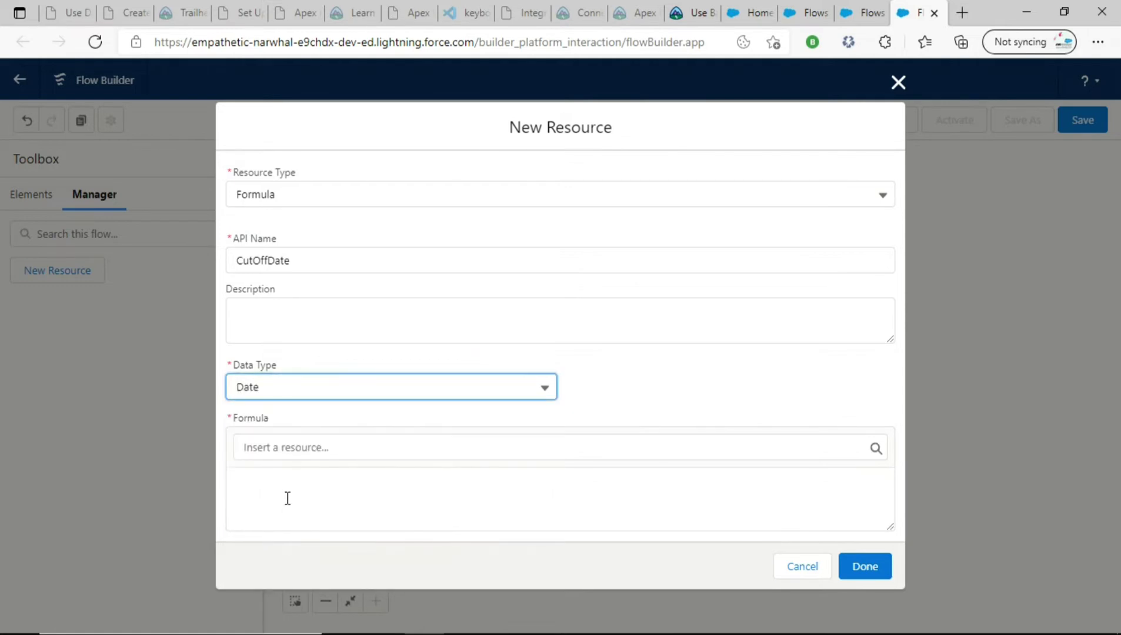
pyautogui.click(287, 492)
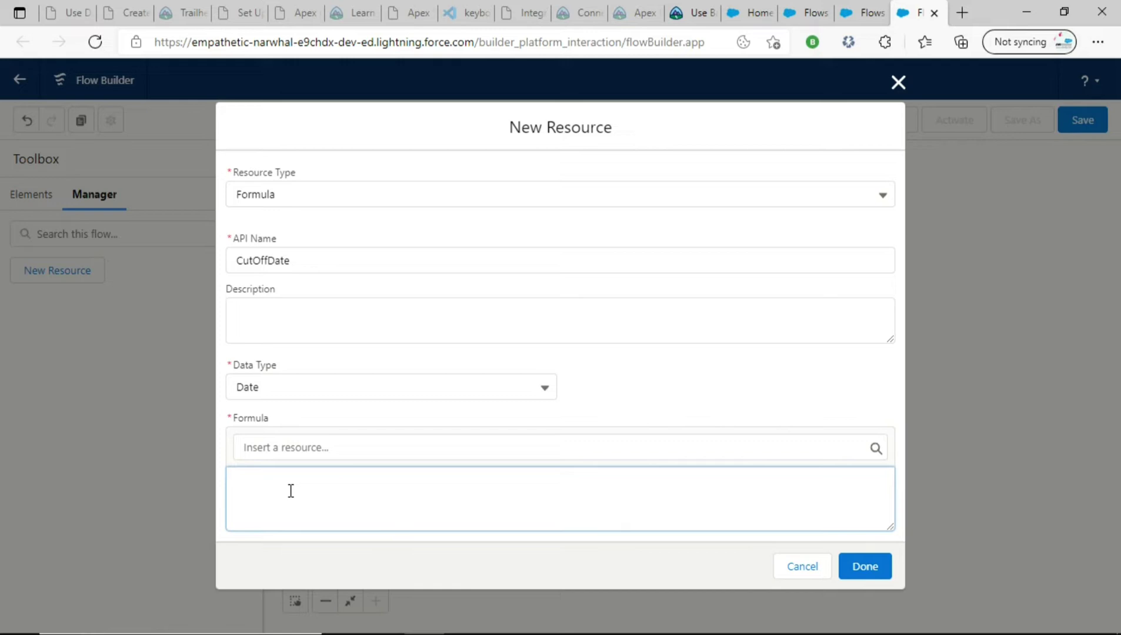
pyautogui.write('Now() -')
pyautogui.write('1')
pyautogui.press('Left')
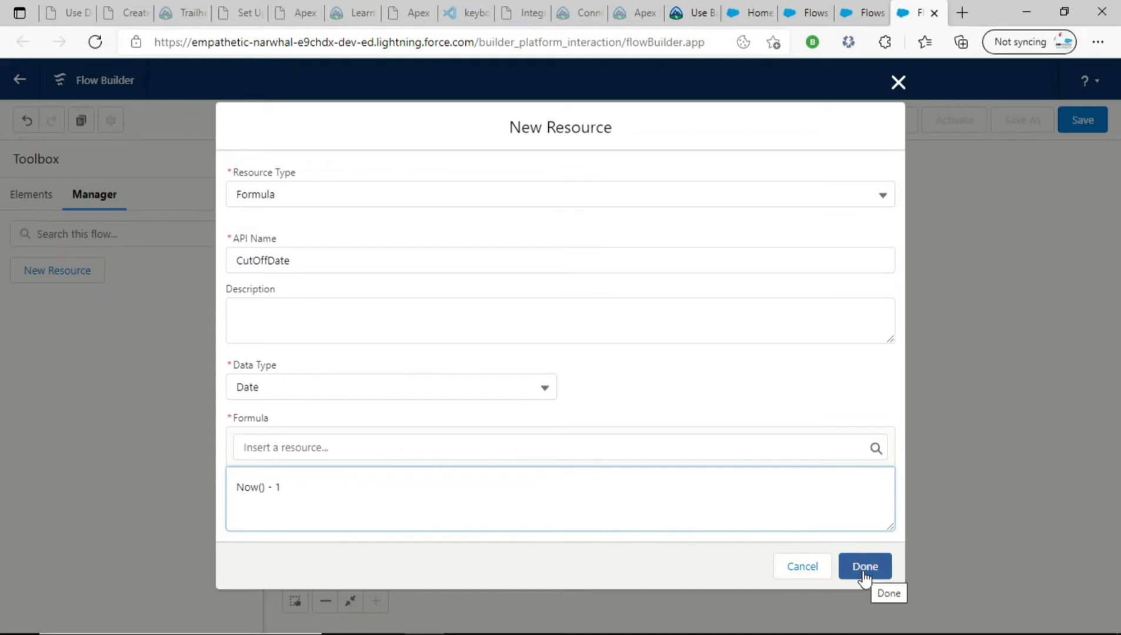
pyautogui.click(863, 569)
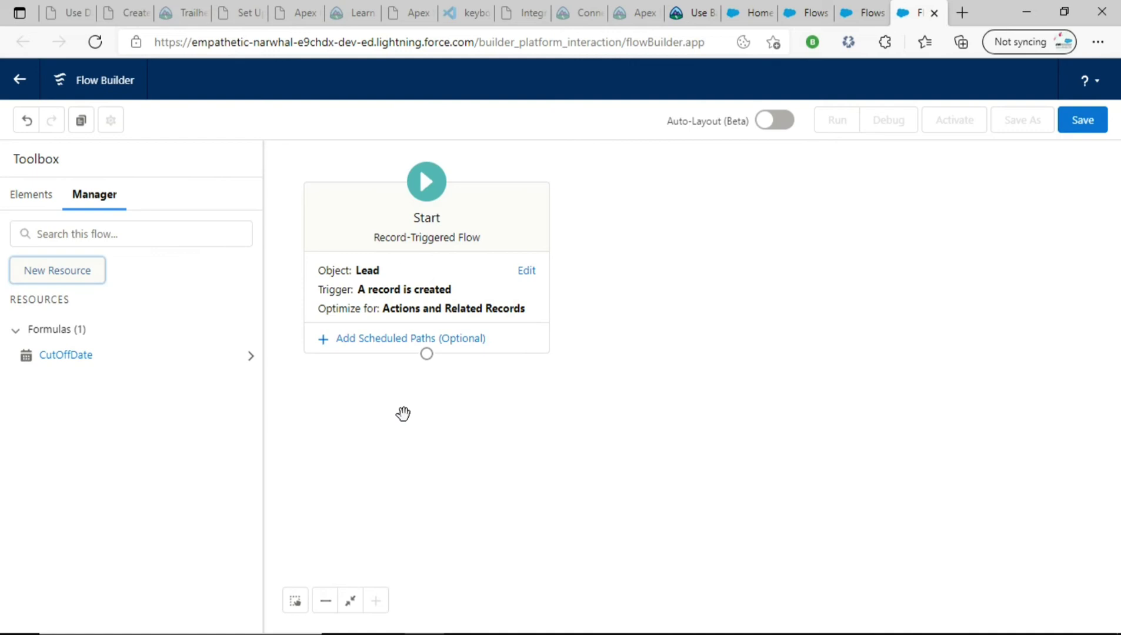
# Step: Place a Get Records element labelled 'Get Latest Hot Leads' that queries the Lead object
pyautogui.click(19, 199)
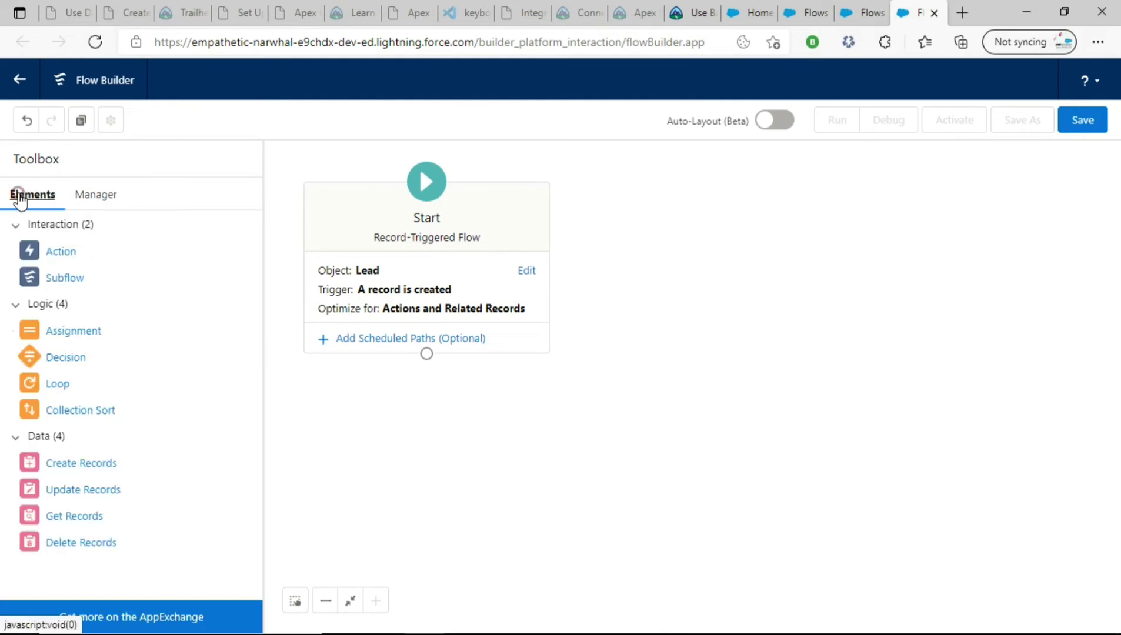
pyautogui.click(77, 516)
pyautogui.moveTo(91, 521); pyautogui.dragTo(647, 250)
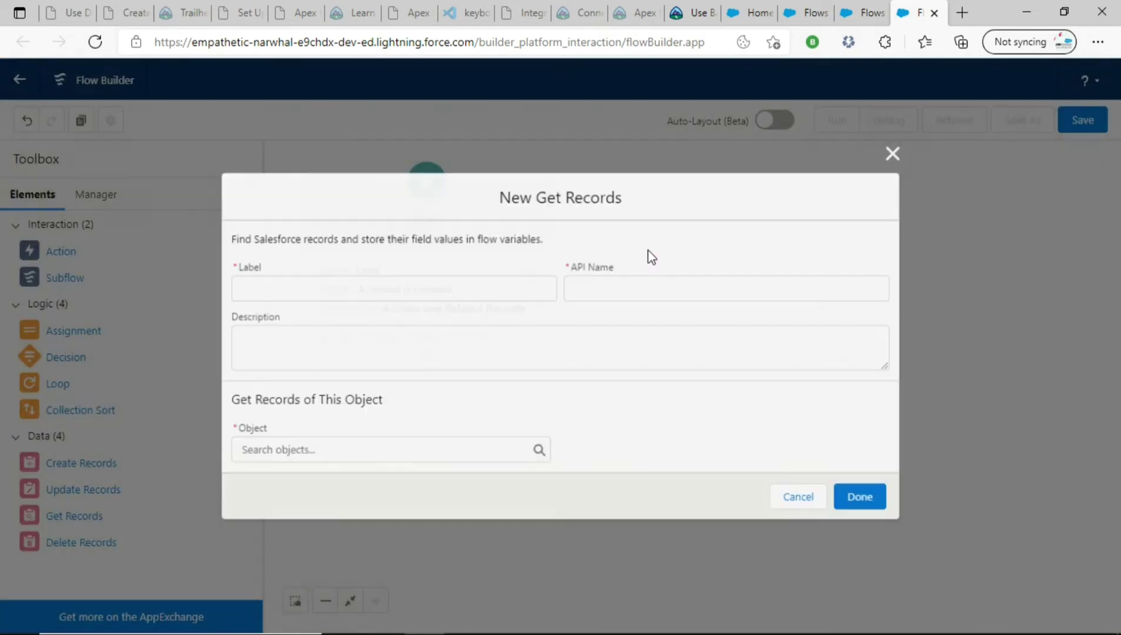
pyautogui.click(407, 290)
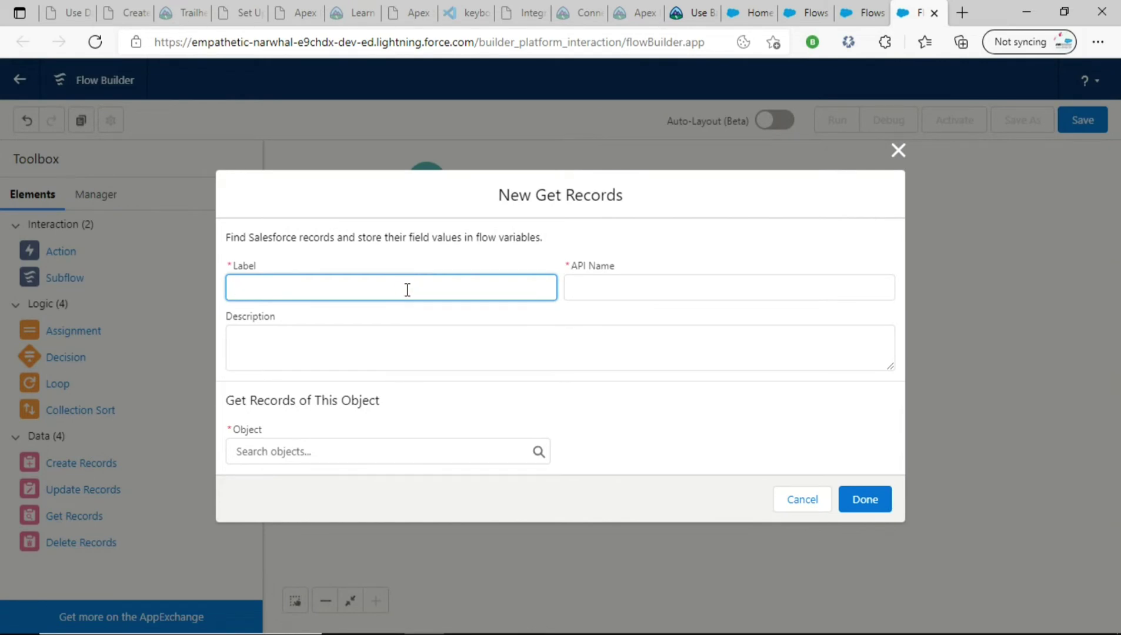
pyautogui.write('GEt')
pyautogui.write('atest Hot ')
pyautogui.write('Leads')
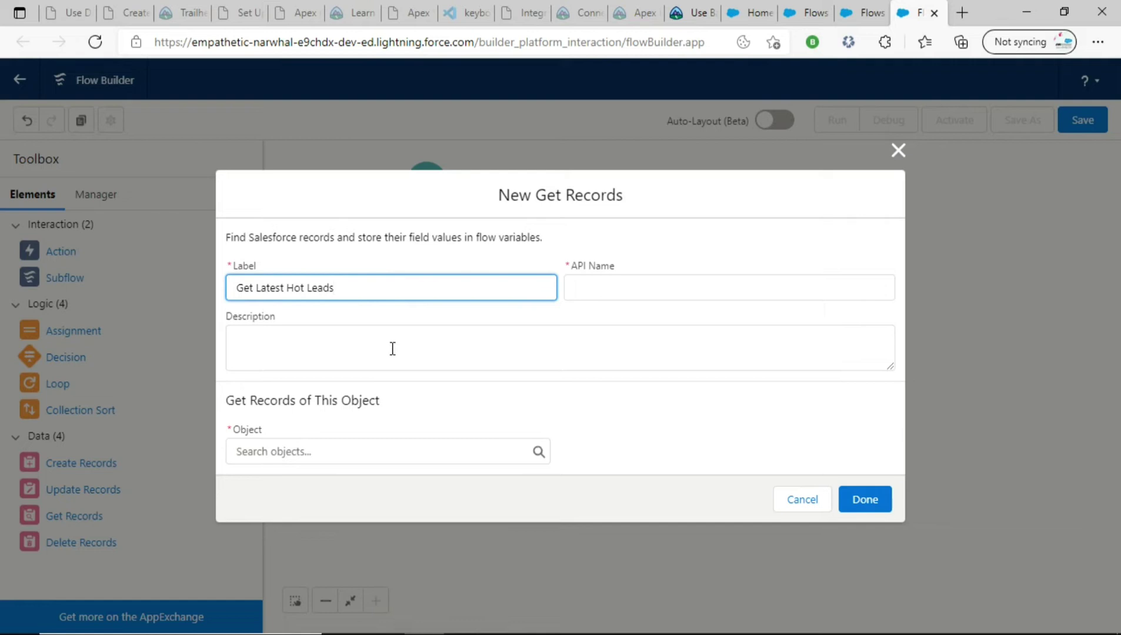
pyautogui.click(360, 452)
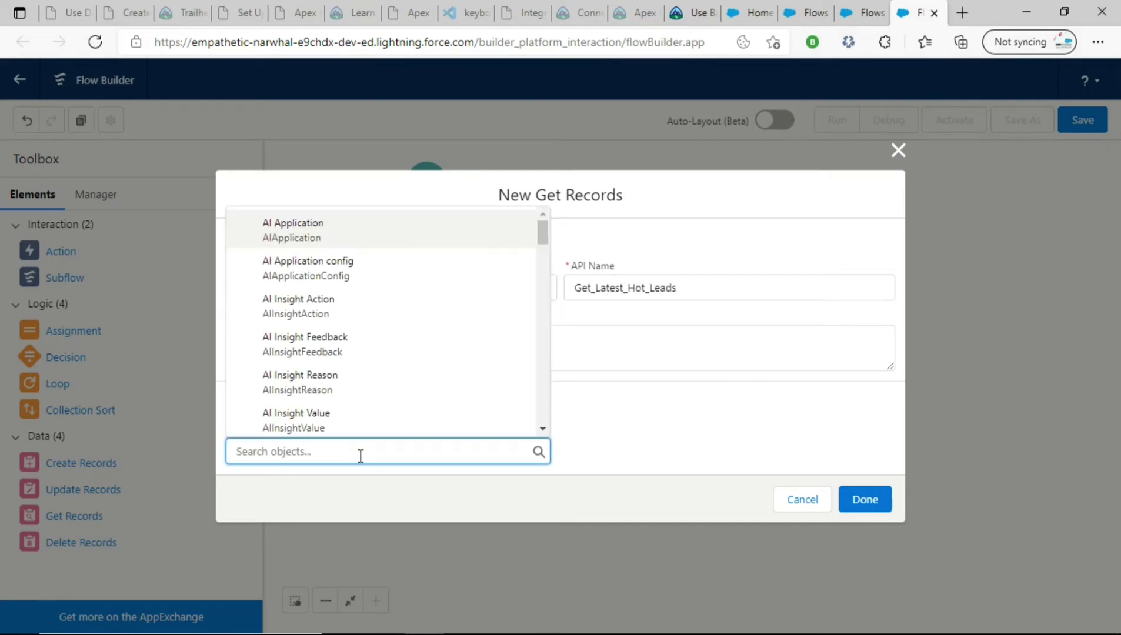
pyautogui.write('lead')
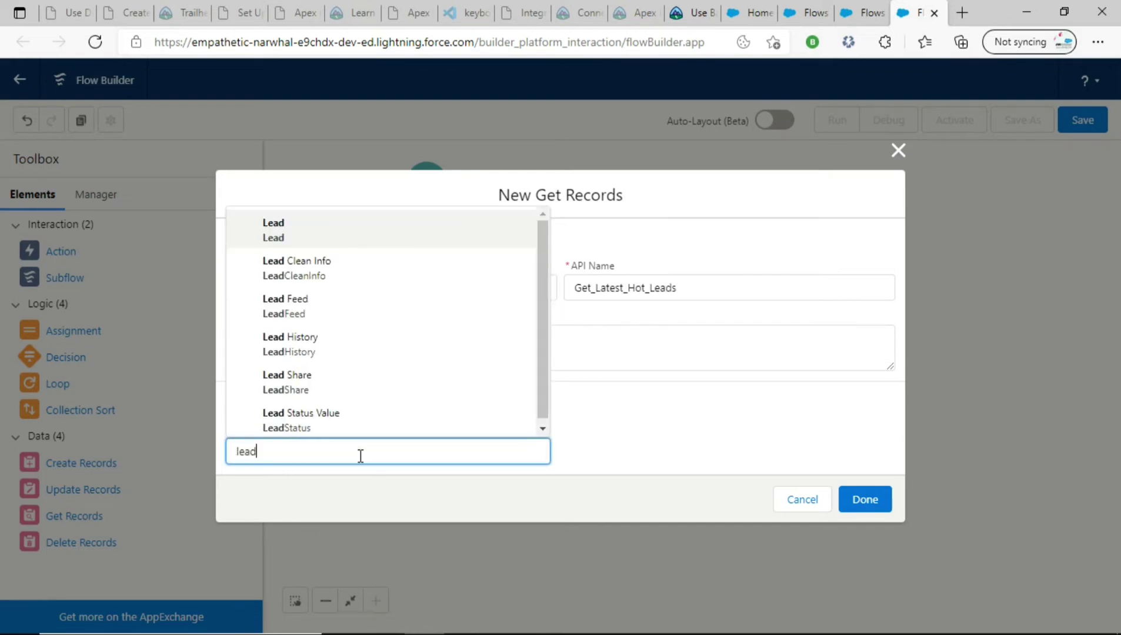
pyautogui.click(316, 225)
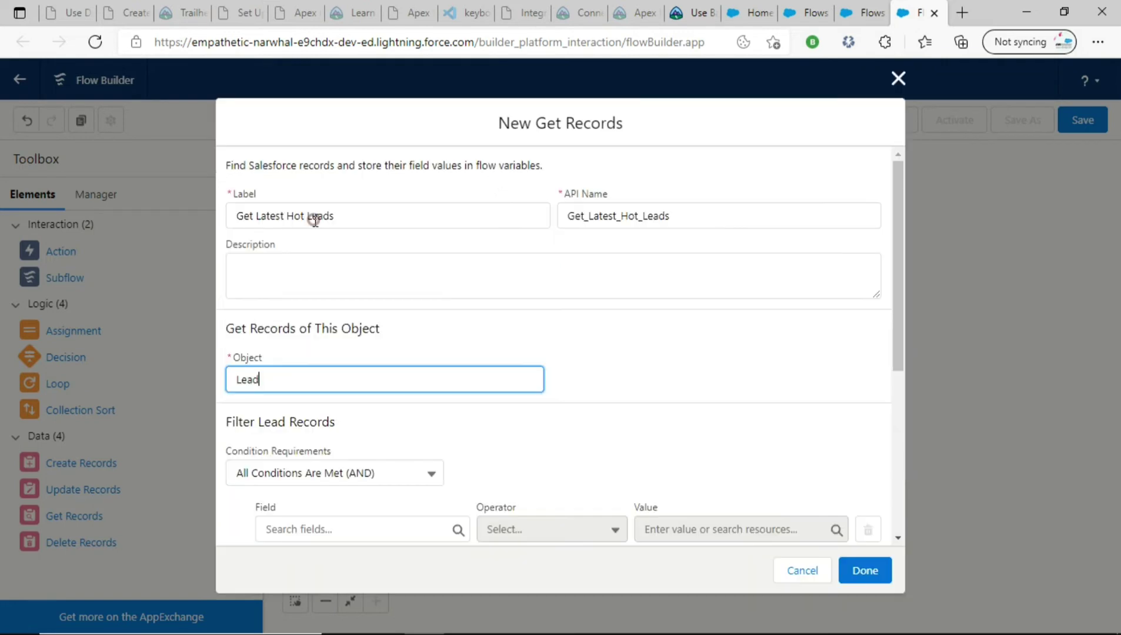
pyautogui.moveTo(899, 233); pyautogui.dragTo(900, 325)
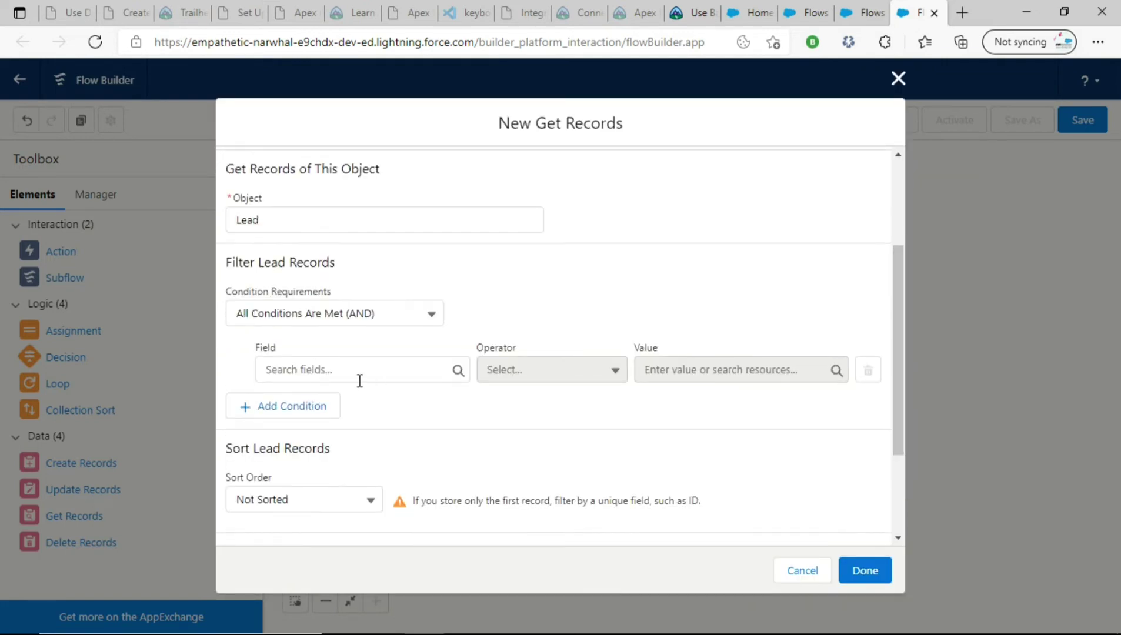
# Step: Filter the Lead records with the condition Rating Equals Hot
pyautogui.click(358, 375)
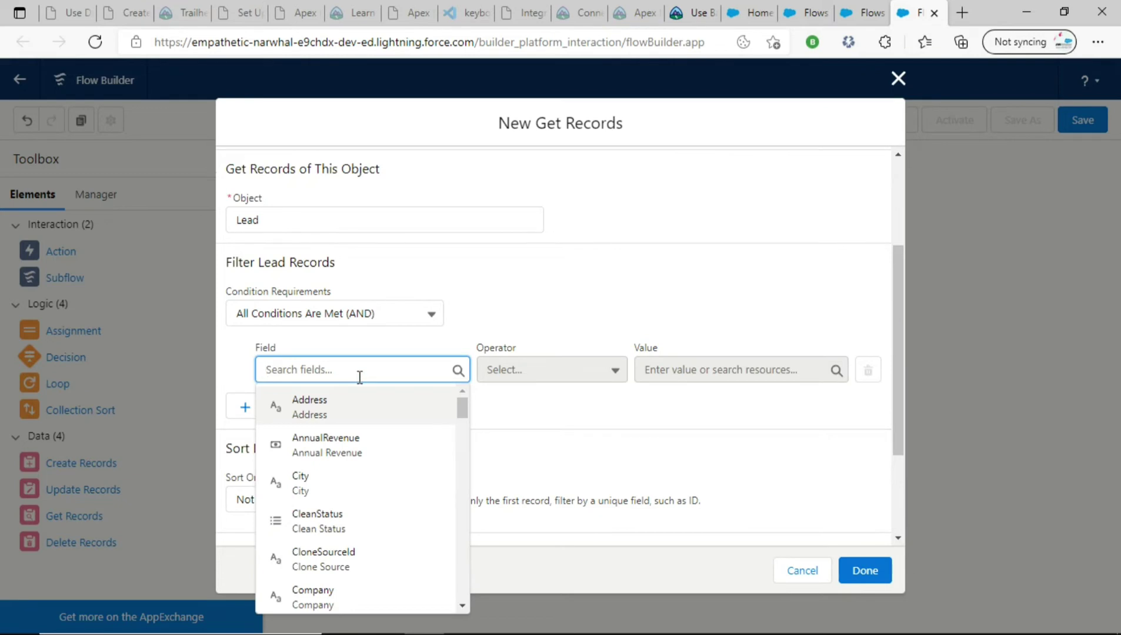
pyautogui.write('ratin')
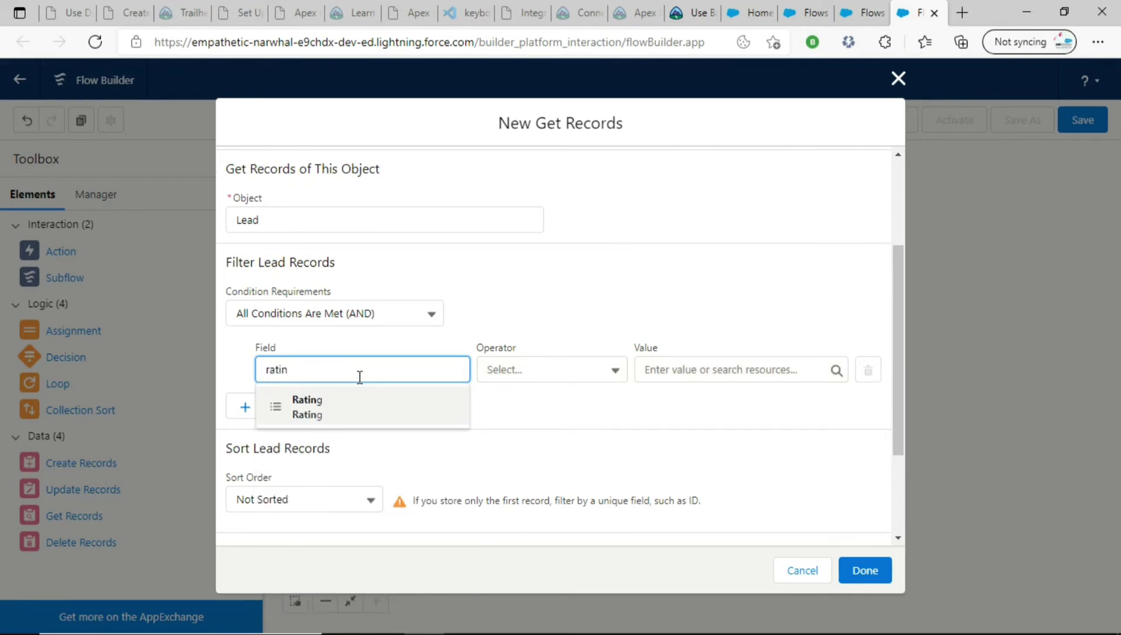
pyautogui.click(347, 405)
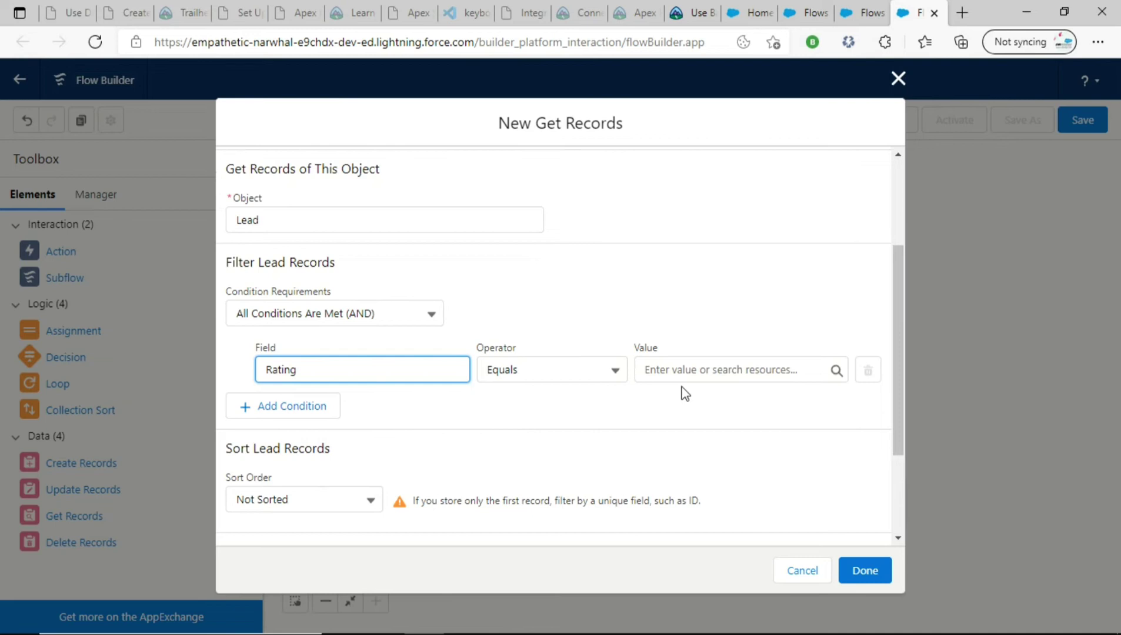
pyautogui.click(693, 371)
pyautogui.click(684, 461)
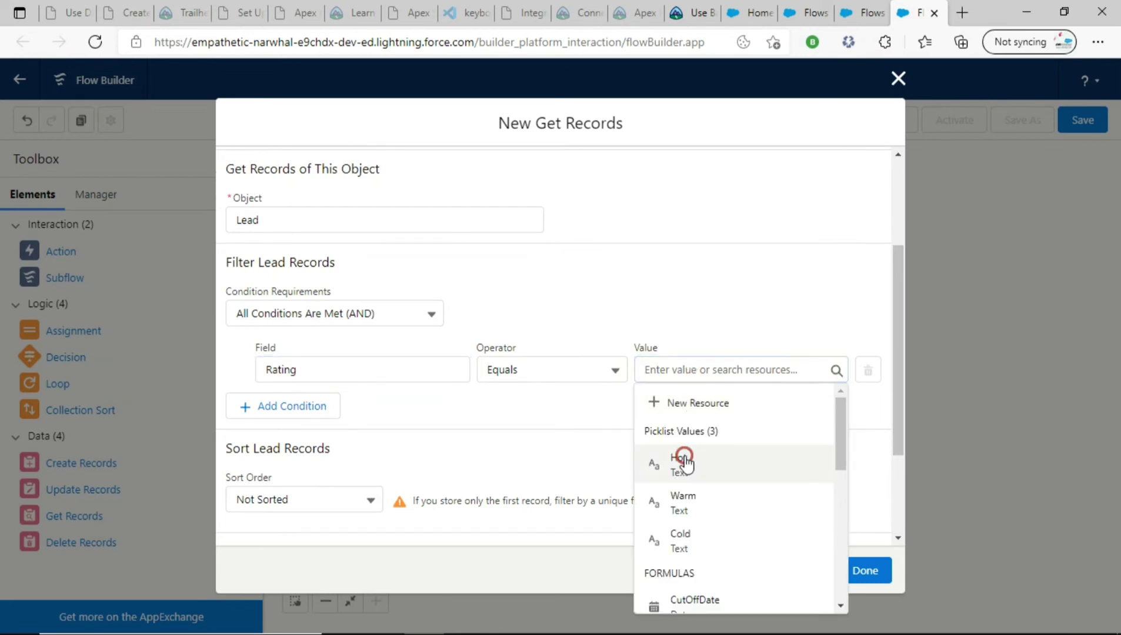
# Step: Add a second condition: CreatedDate Greater Than or Equal to CutOffDate
pyautogui.click(277, 408)
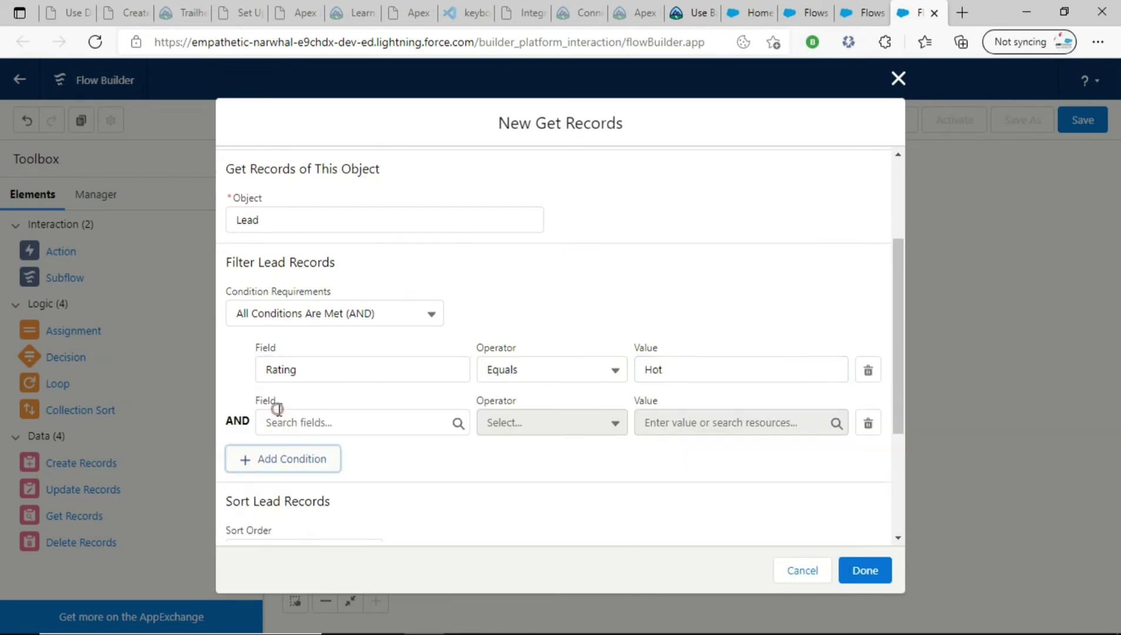
pyautogui.click(326, 424)
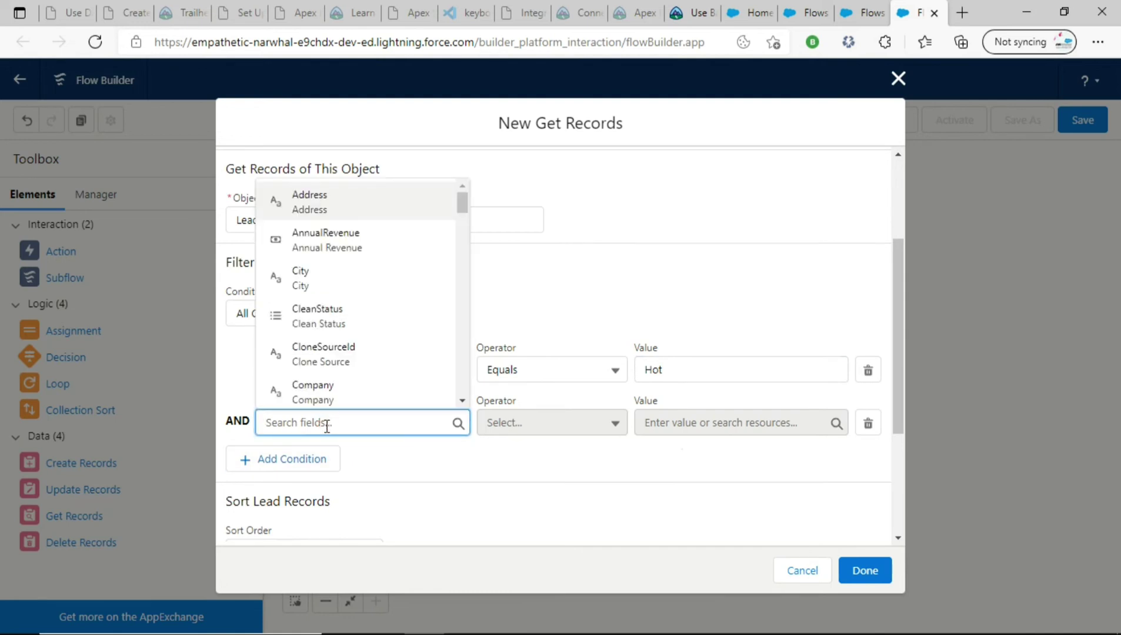
pyautogui.write('cr')
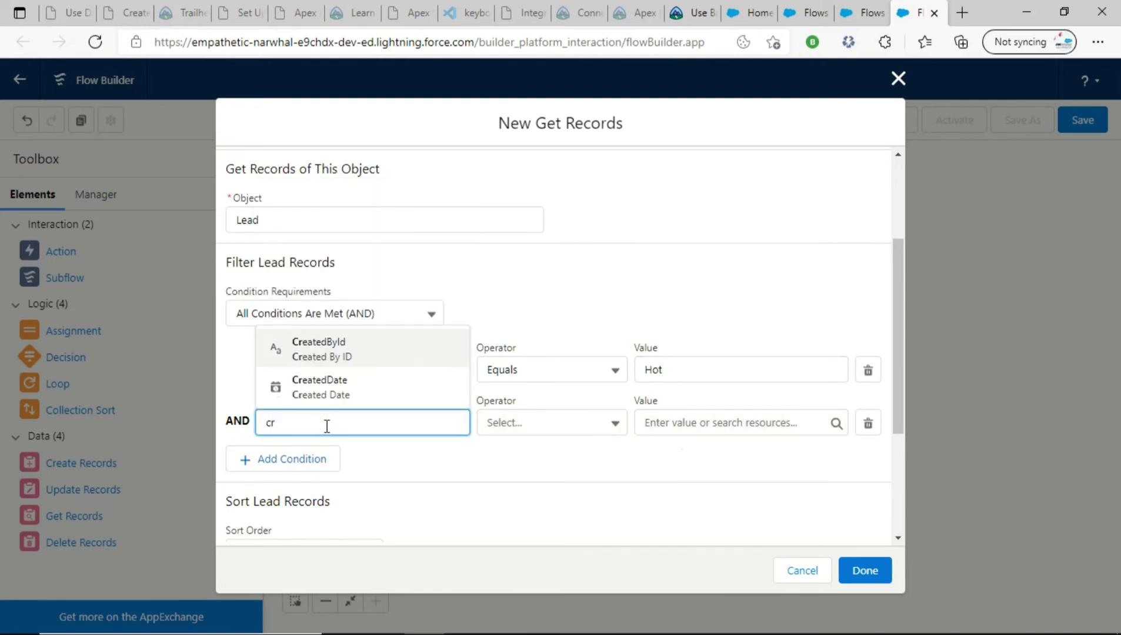
pyautogui.click(348, 387)
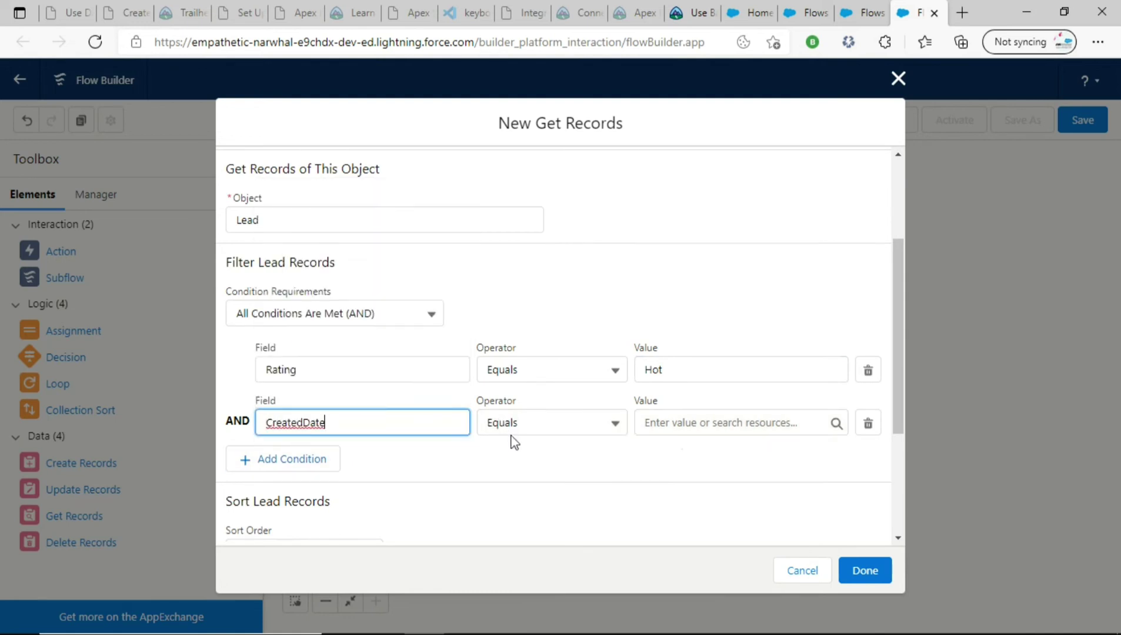
pyautogui.click(508, 427)
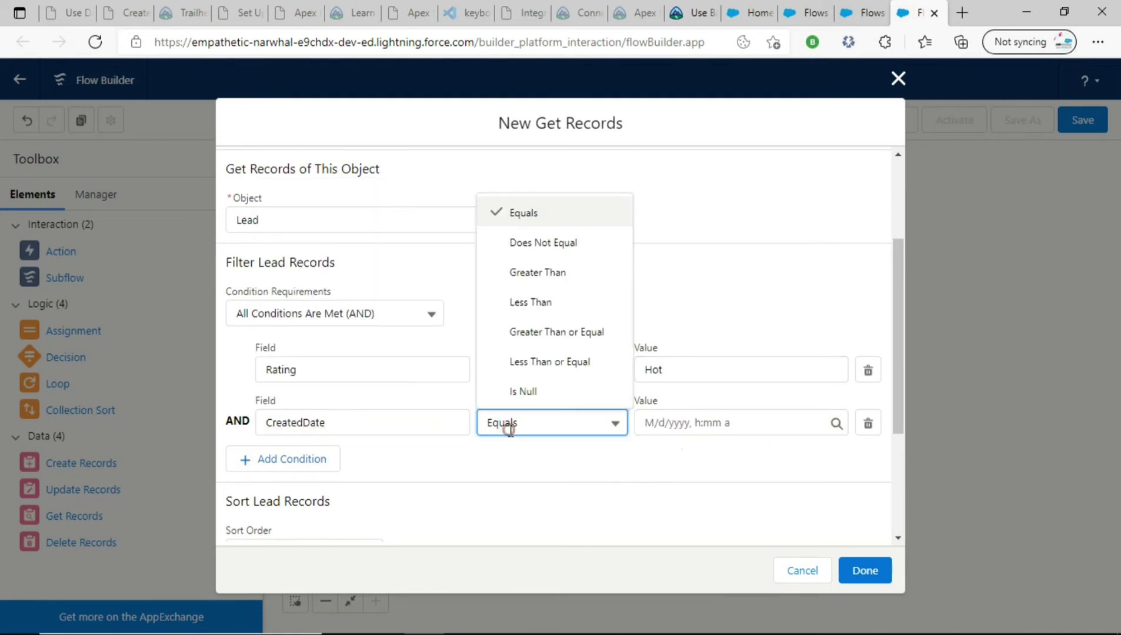
pyautogui.click(557, 332)
pyautogui.click(704, 424)
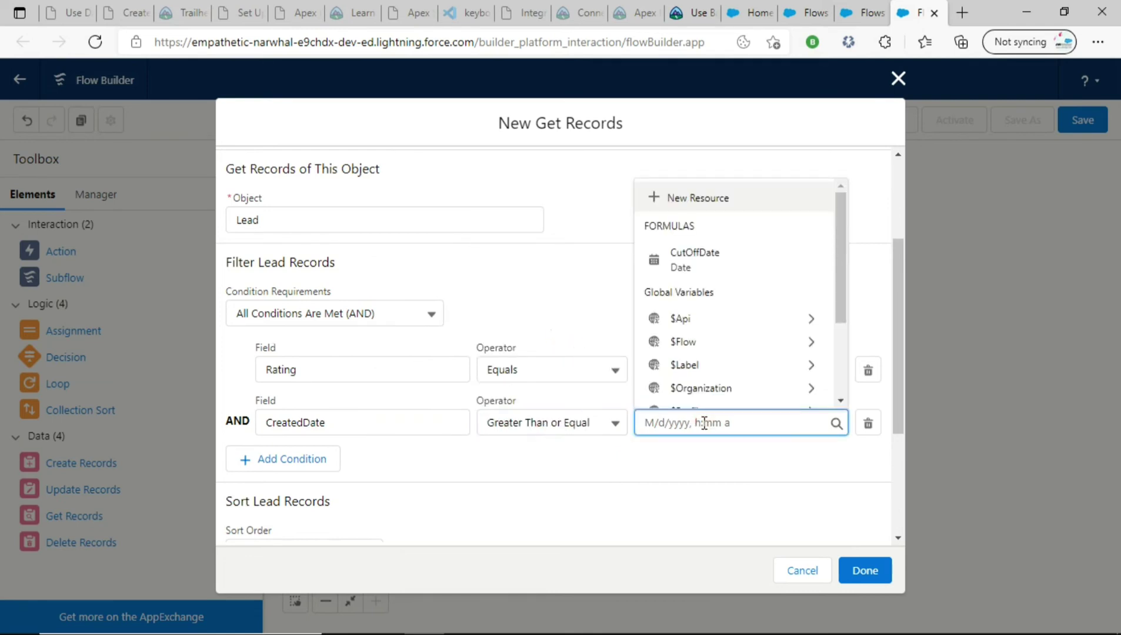
pyautogui.click(692, 260)
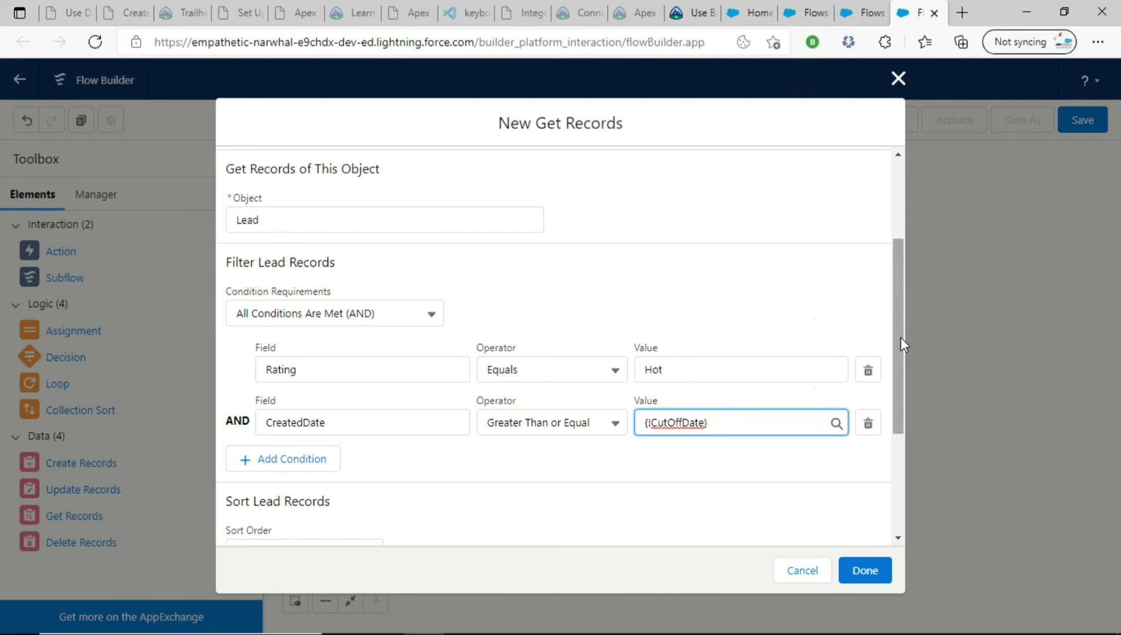
pyautogui.moveTo(901, 337); pyautogui.dragTo(894, 461)
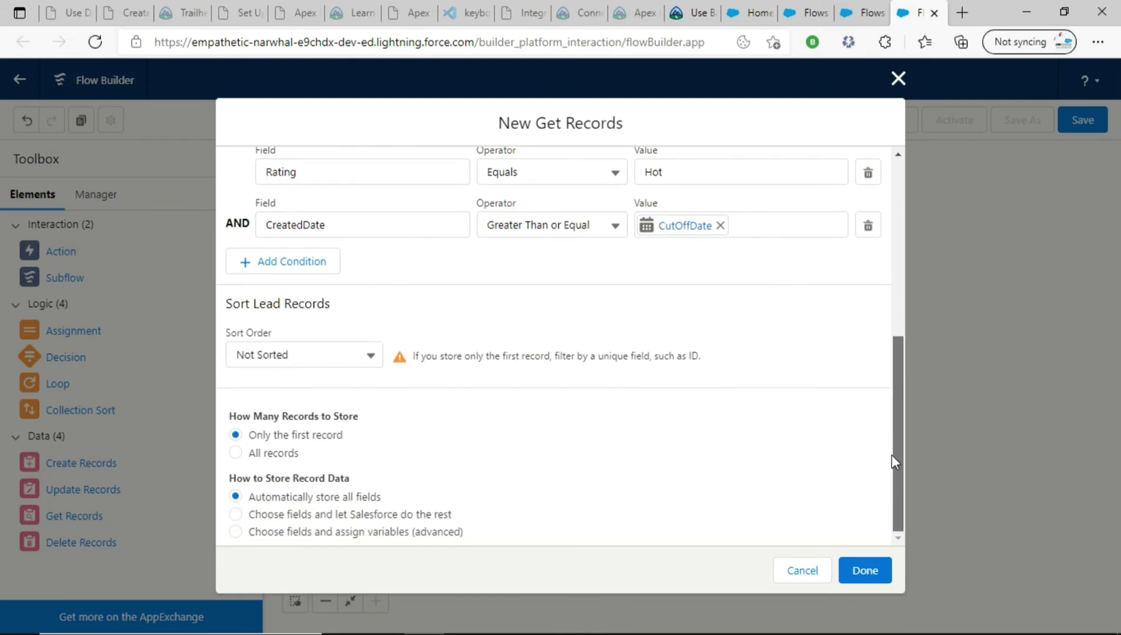
# Step: Choose 'All records' under How Many Records to Store
pyautogui.click(237, 455)
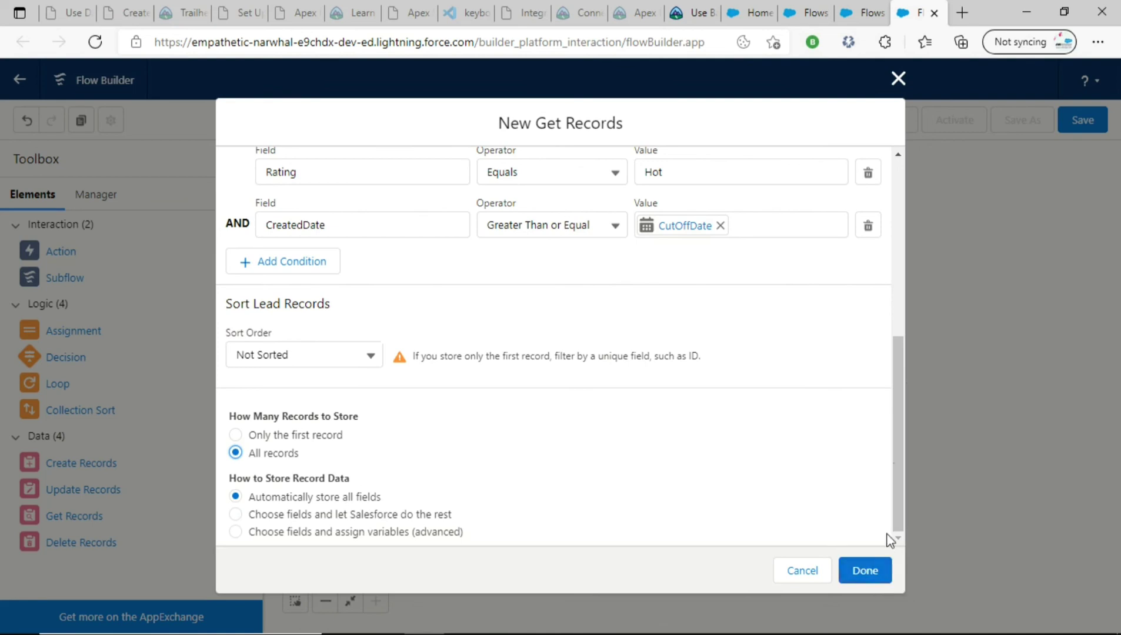
pyautogui.moveTo(897, 457); pyautogui.dragTo(898, 424)
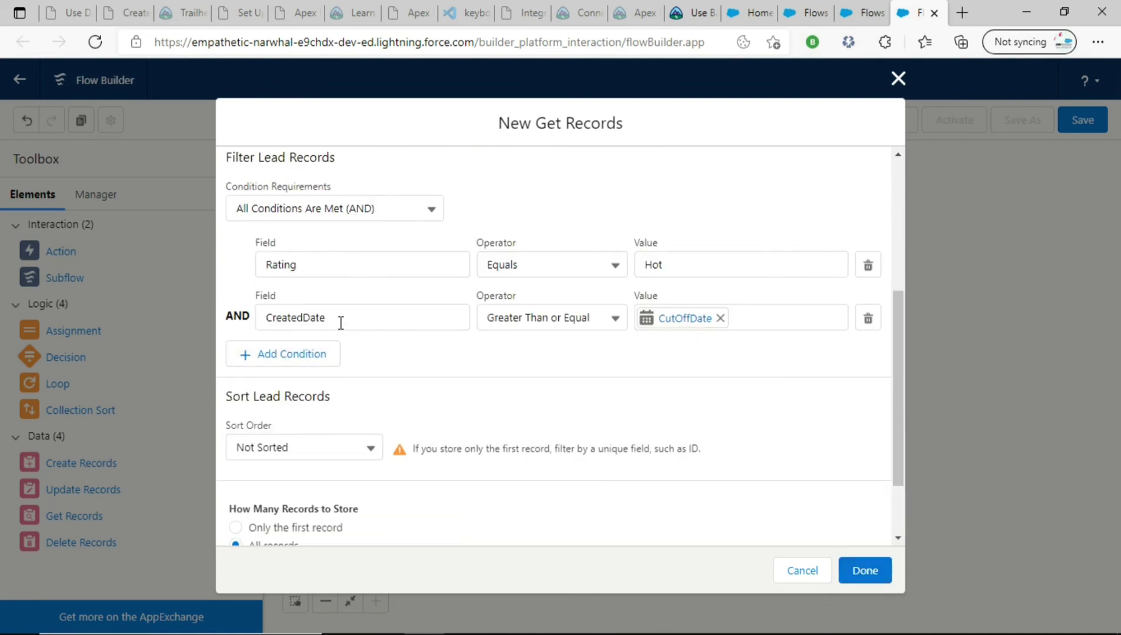